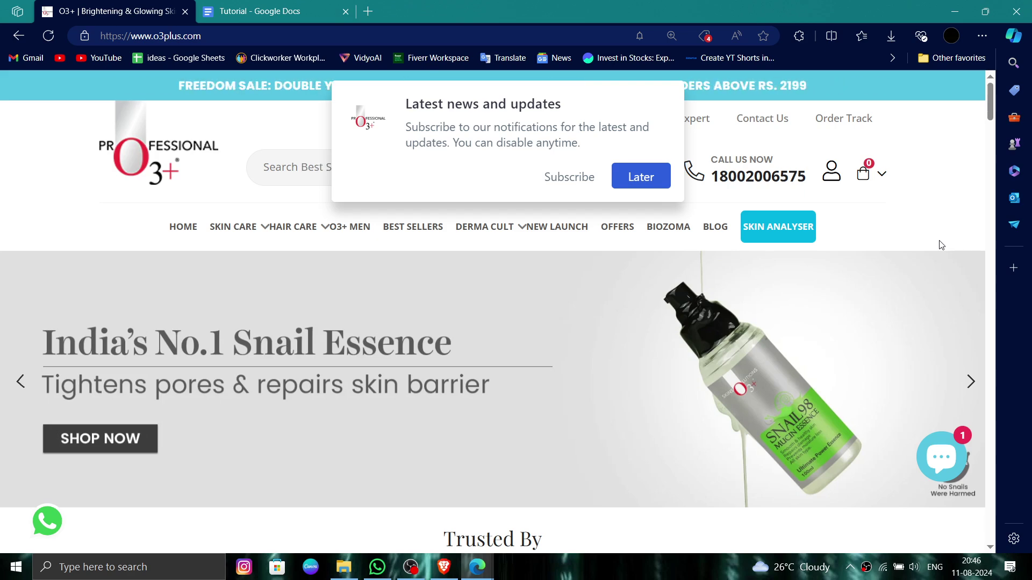
{"action": "left_click", "coordinate": [565, 176]}
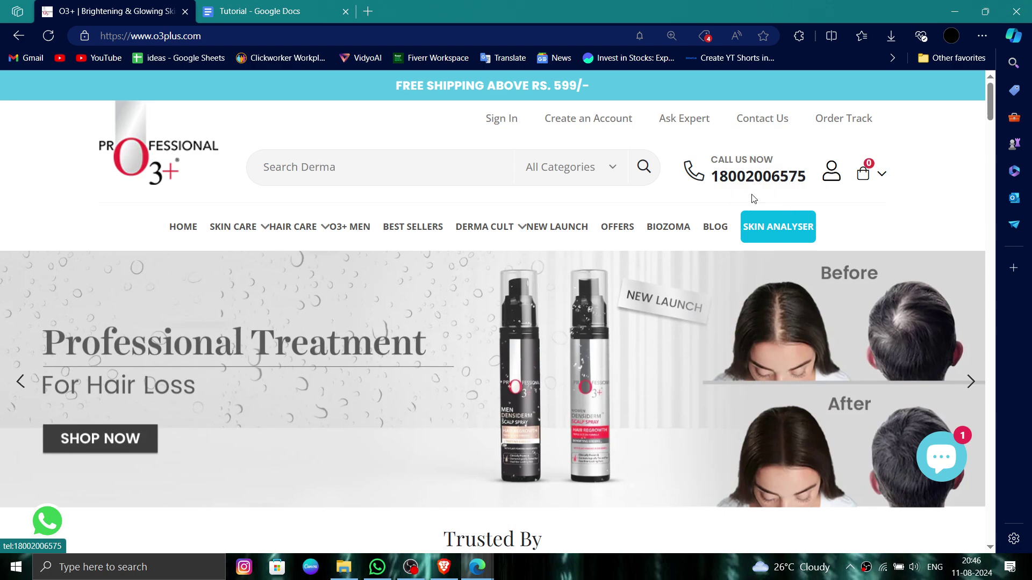
{"action": "left_click", "coordinate": [737, 181]}
{"action": "left_click", "coordinate": [633, 132]}
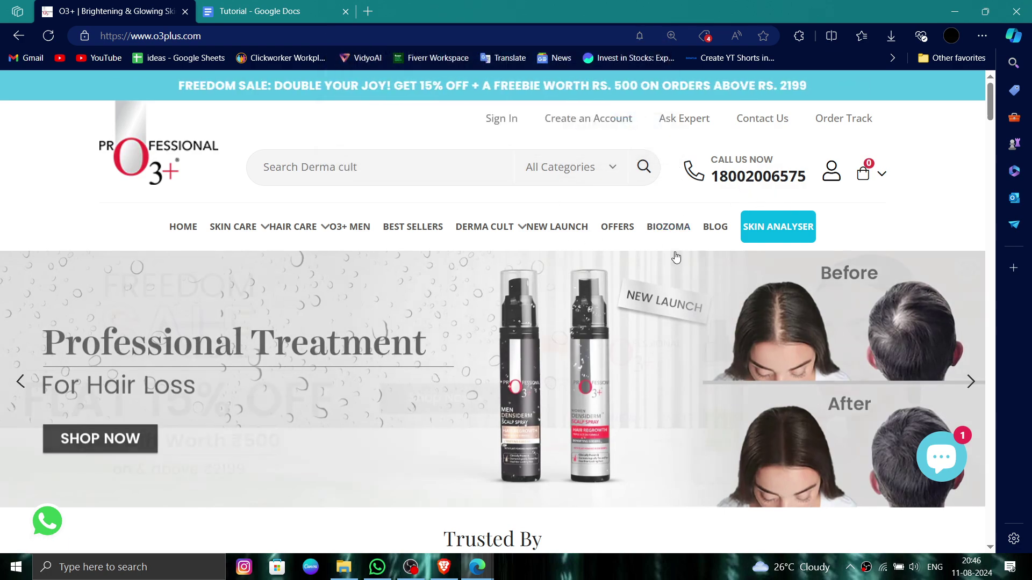